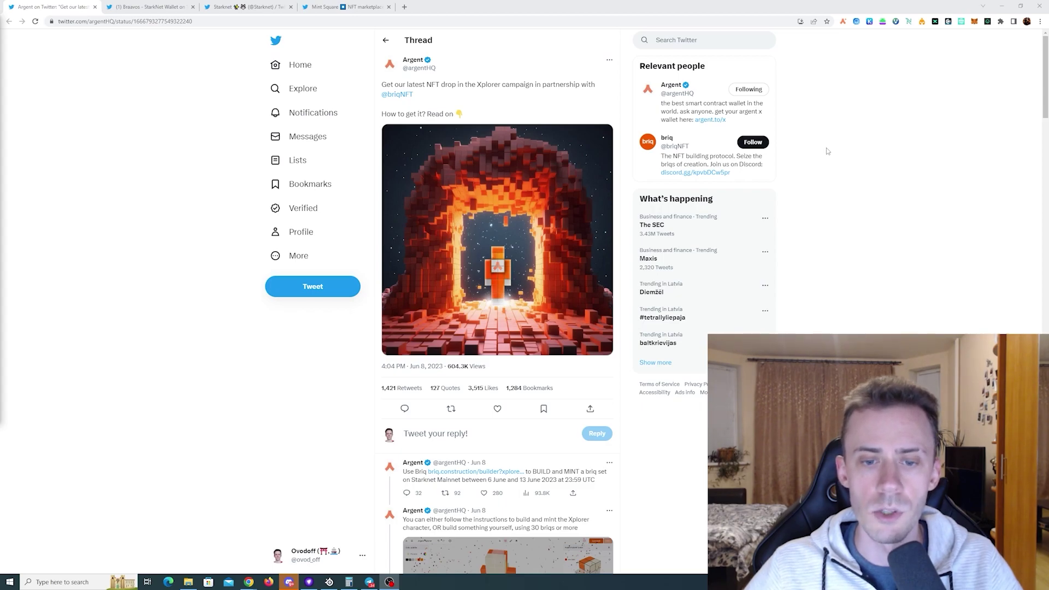
# Scroll the Argent thread down to the reply with the briq.construction builder link
pyautogui.scroll(-2, 826, 148)
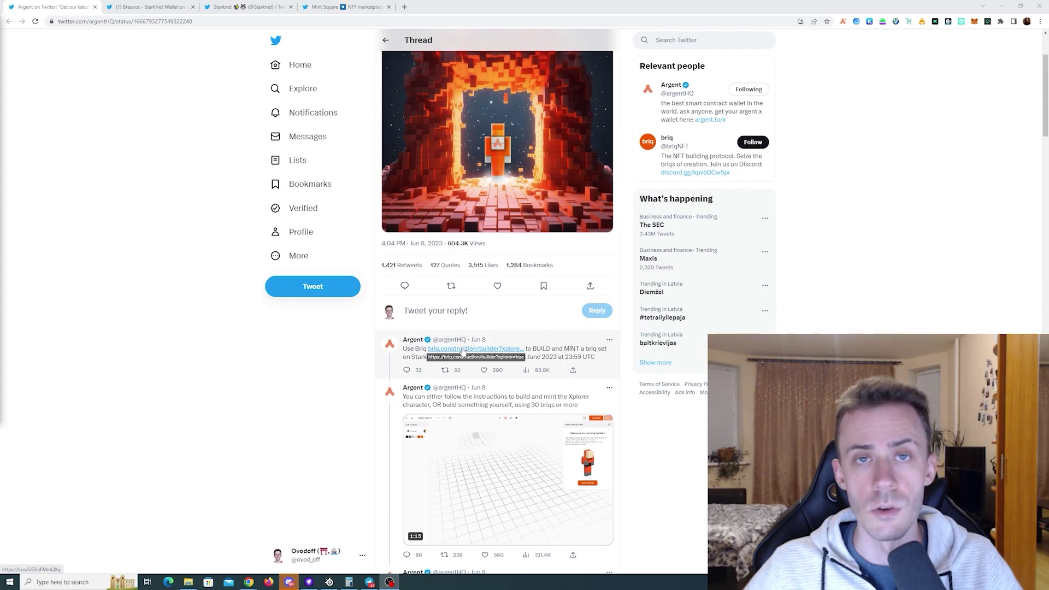
# Open the briq builder from the tweet link and connect the Argent X wallet
pyautogui.click(463, 351)
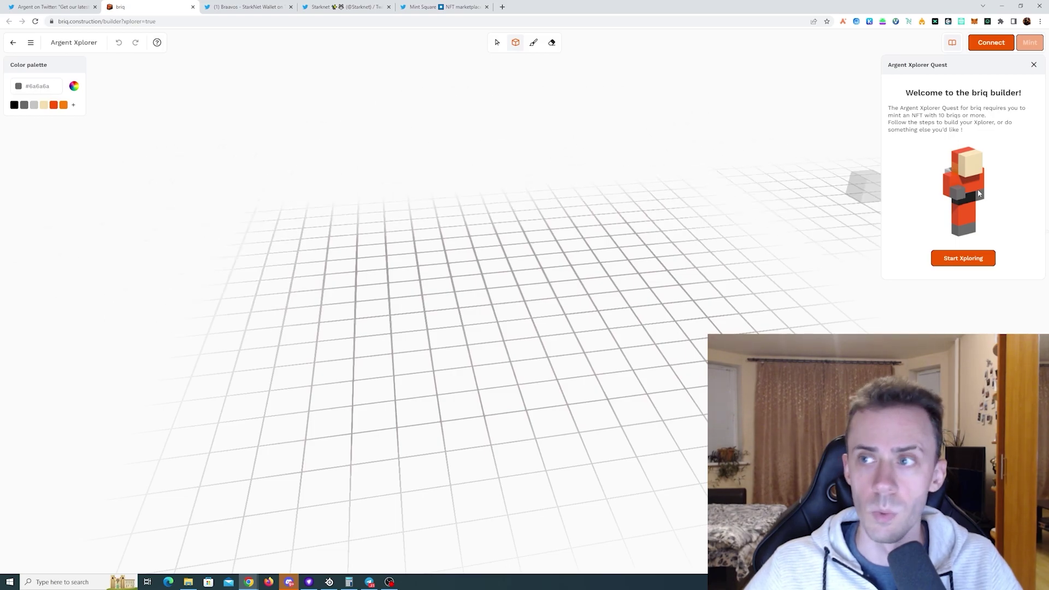
pyautogui.click(991, 42)
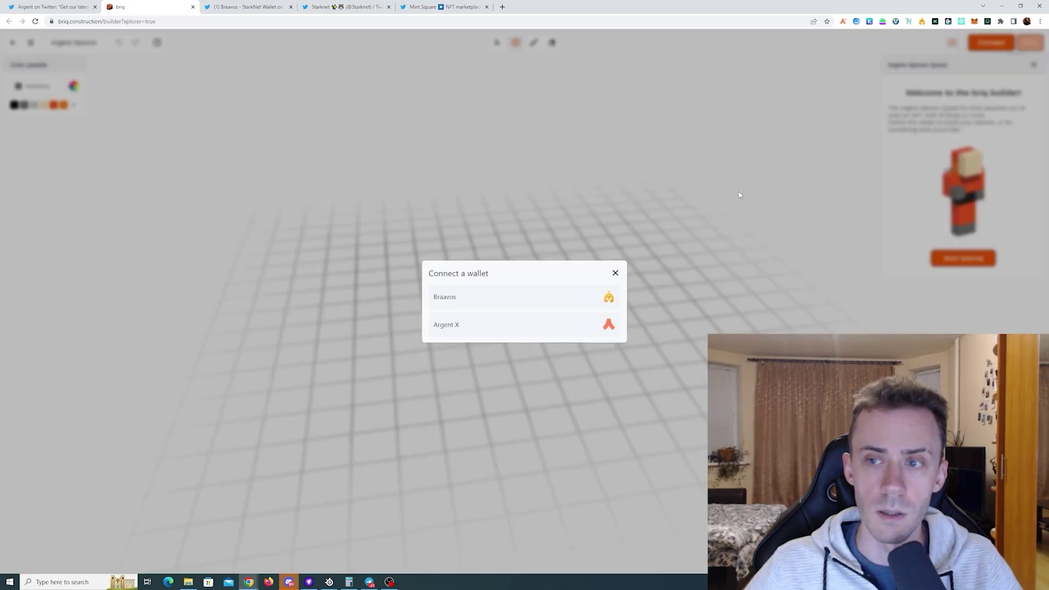
pyautogui.click(494, 326)
pyautogui.click(1007, 236)
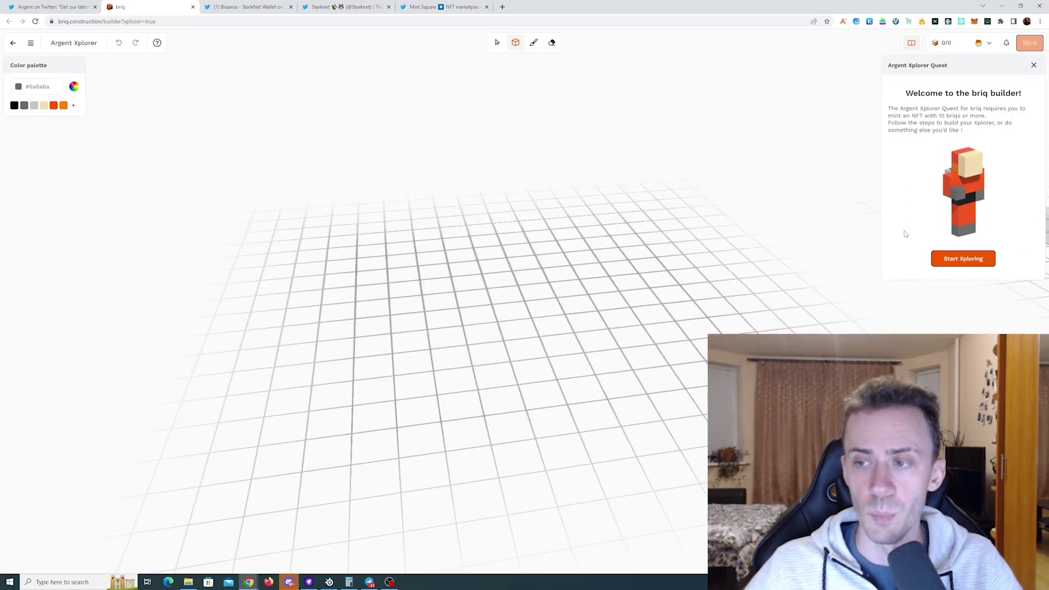
# Start the Xplorer quest and place five grey bricks, mostly stacked, on the grid
pyautogui.click(957, 263)
pyautogui.click(965, 260)
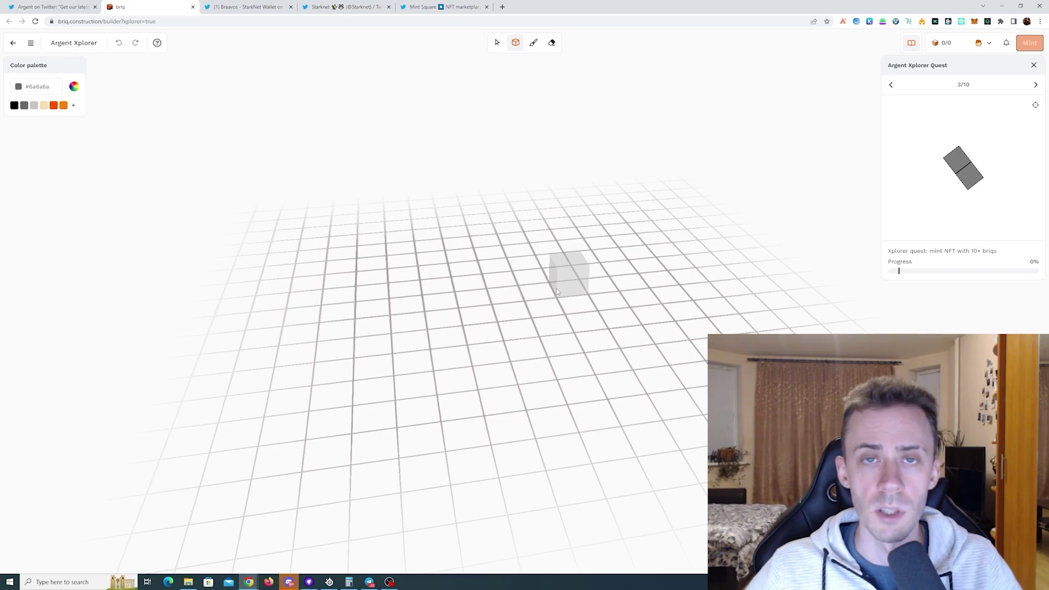
pyautogui.click(539, 284)
pyautogui.click(539, 257)
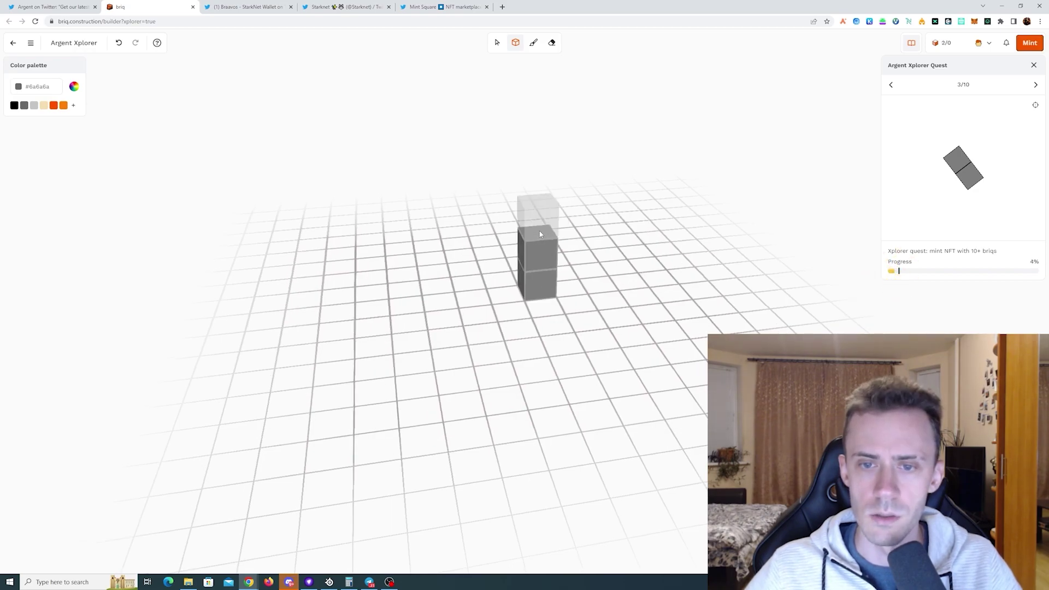
pyautogui.click(540, 234)
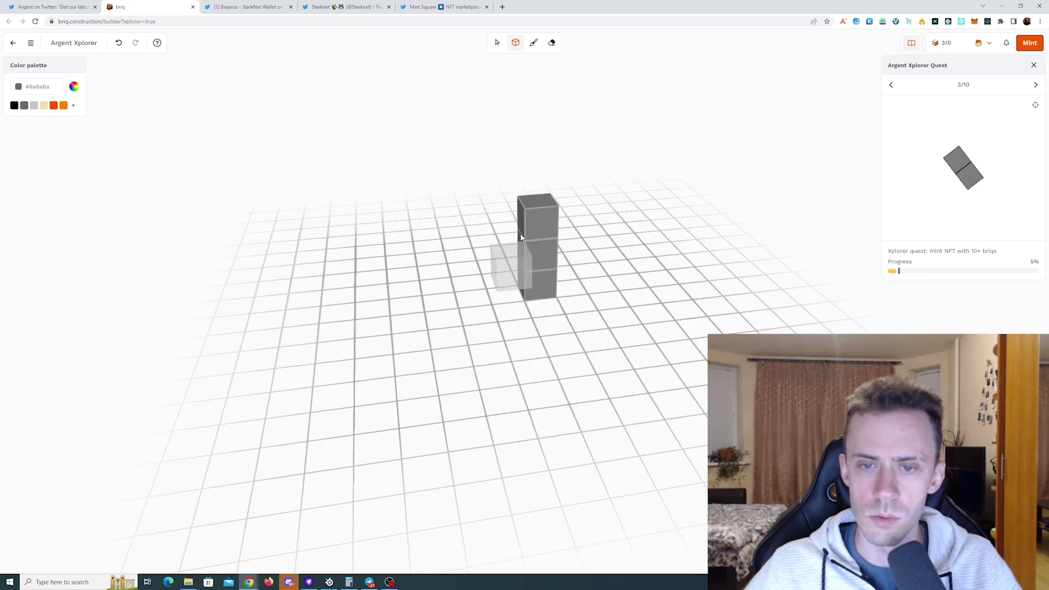
pyautogui.click(511, 263)
pyautogui.click(549, 232)
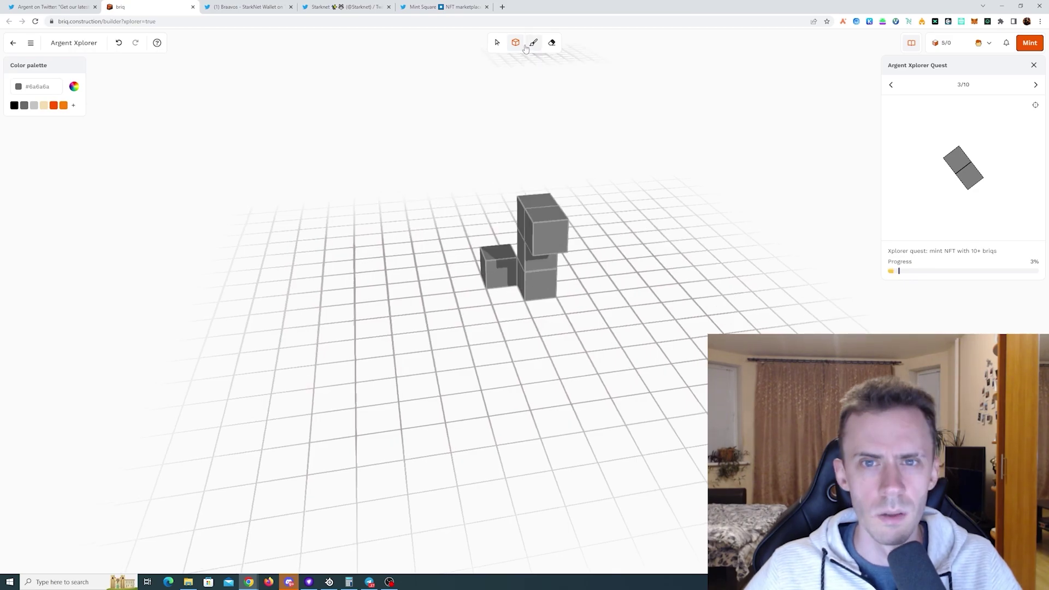
# Erase the three upper bricks from the stack
pyautogui.click(552, 43)
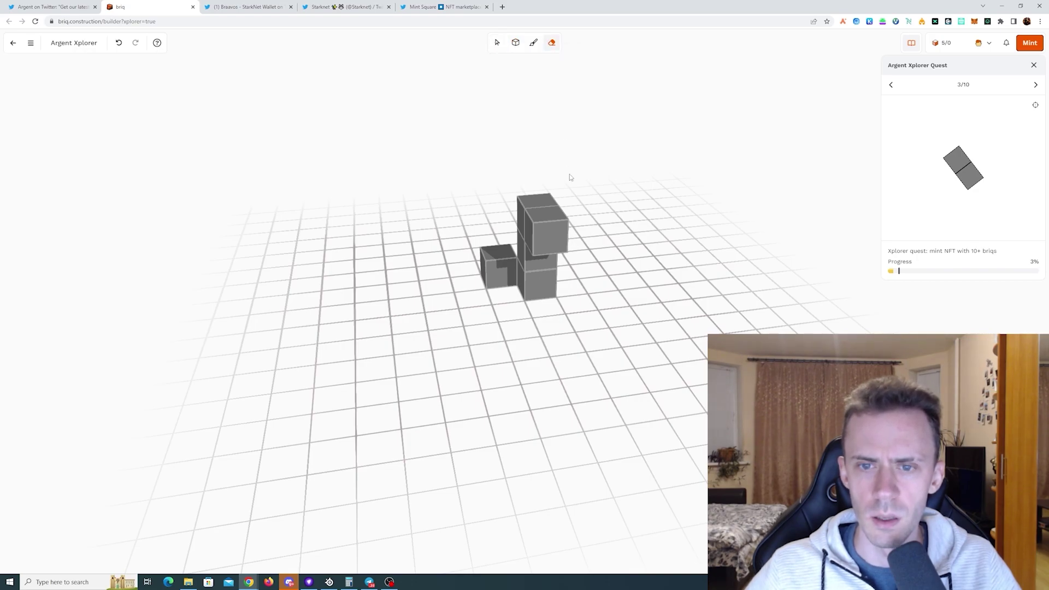
pyautogui.click(538, 229)
pyautogui.click(552, 218)
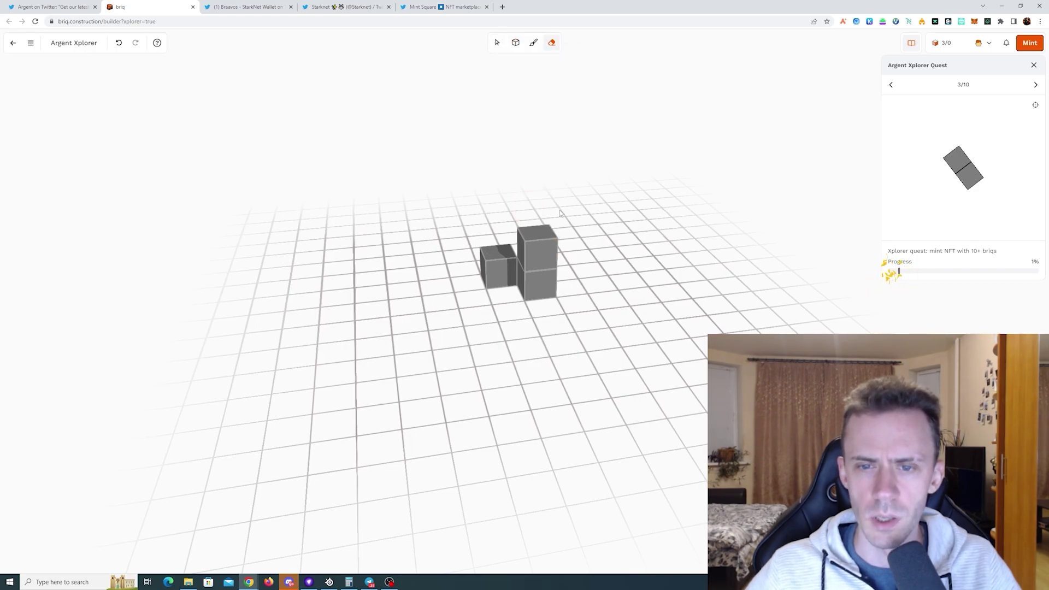
pyautogui.click(545, 260)
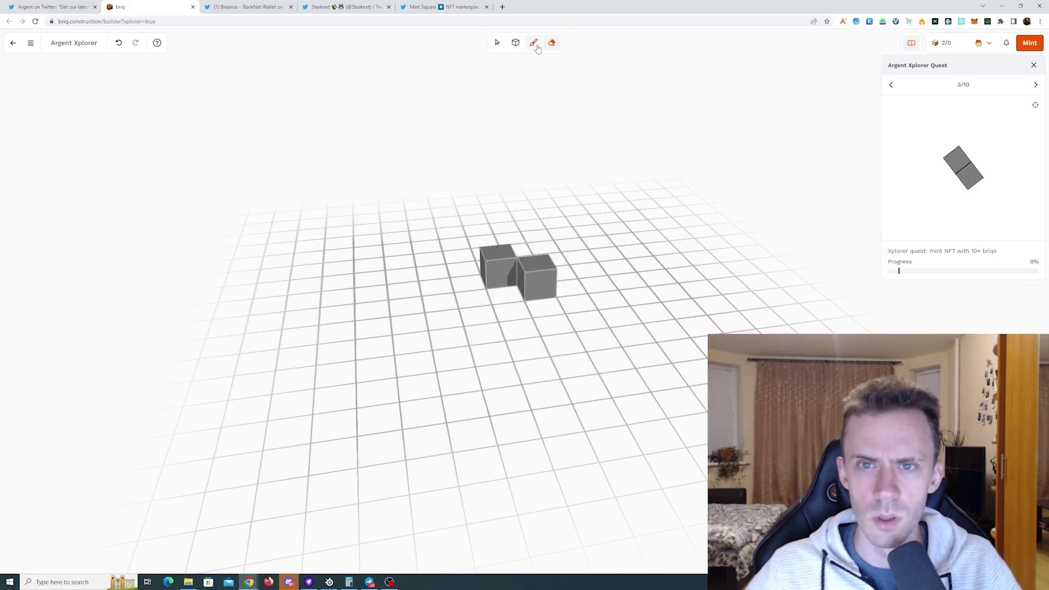
# Paint one brick orange #fd7e0a and add another grey brick beside it
pyautogui.click(534, 42)
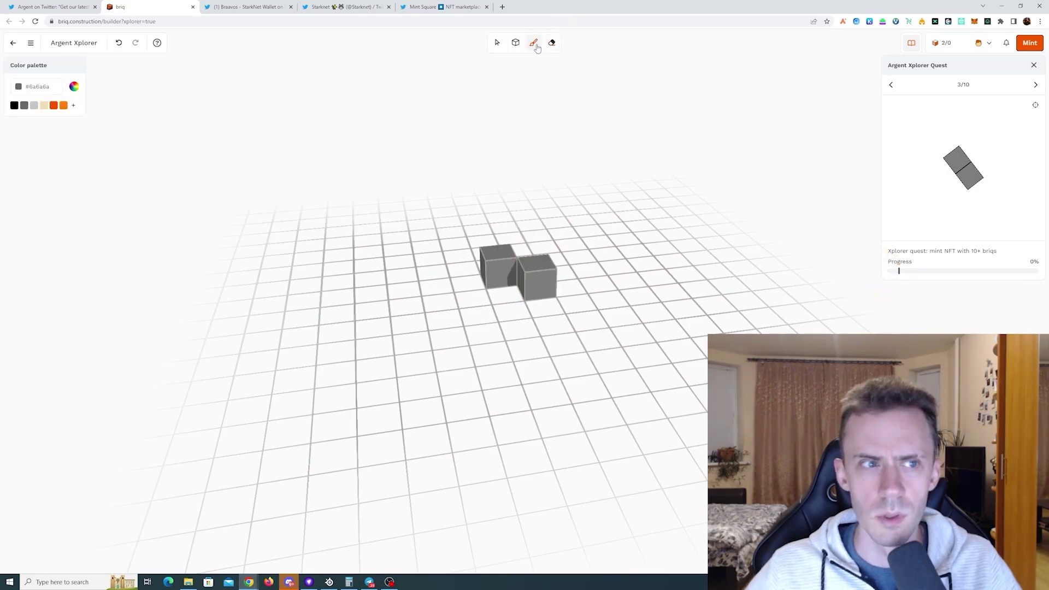
pyautogui.click(64, 105)
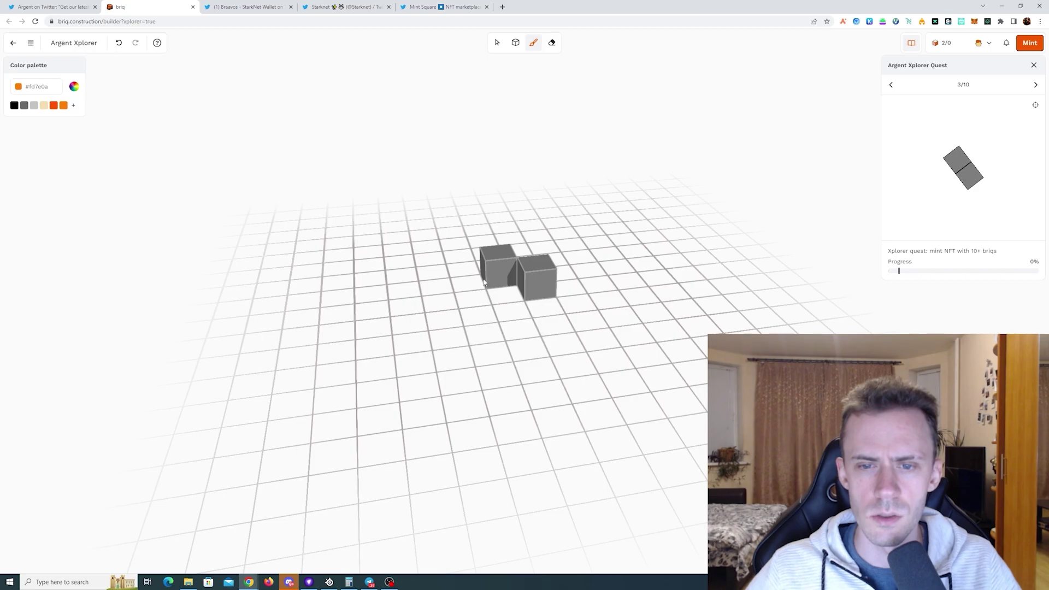
pyautogui.click(535, 276)
pyautogui.click(496, 267)
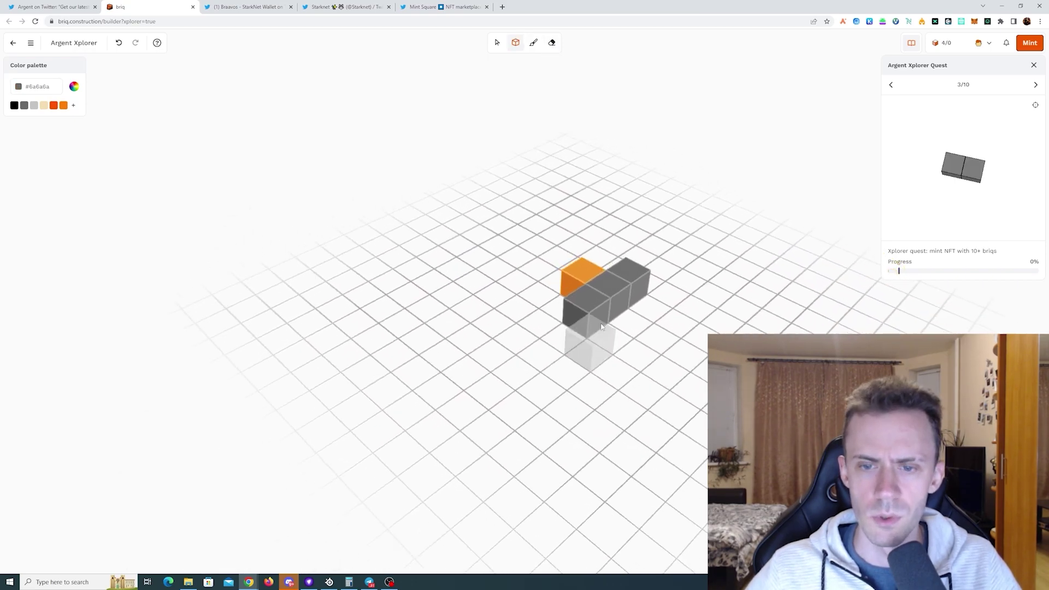
# Complete a 3×3 grey base with one brick on top, orbiting to check the build
pyautogui.moveTo(664, 319); pyautogui.dragTo(671, 348)
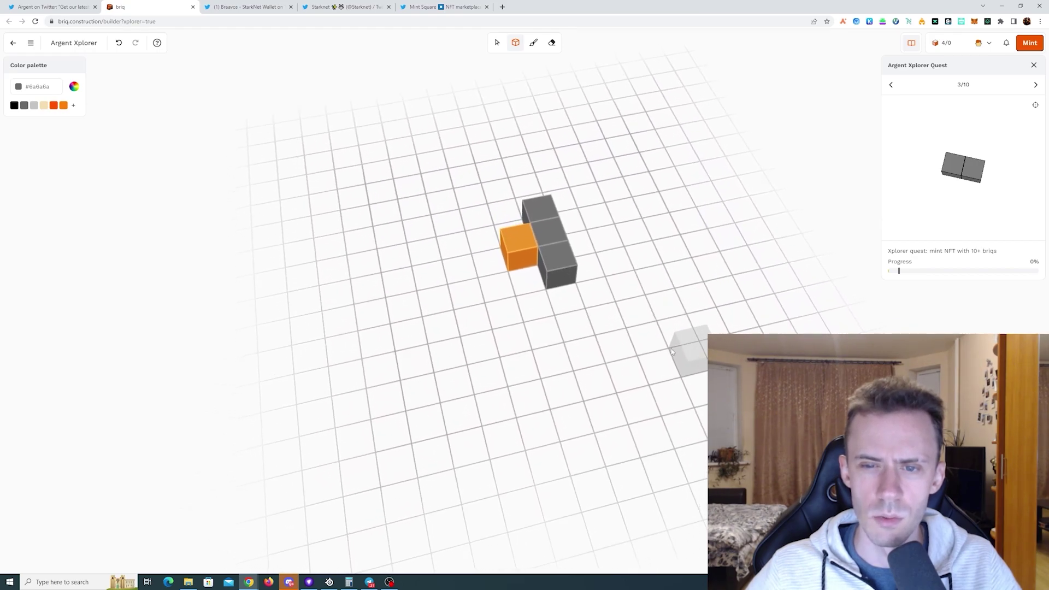
pyautogui.click(530, 277)
pyautogui.click(493, 281)
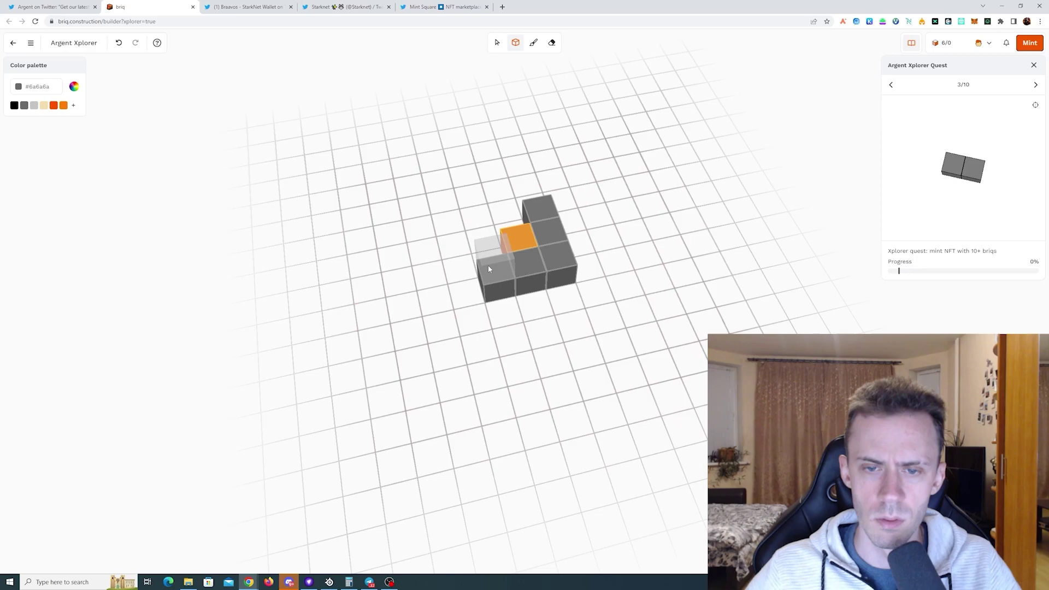
pyautogui.moveTo(427, 268); pyautogui.dragTo(494, 319)
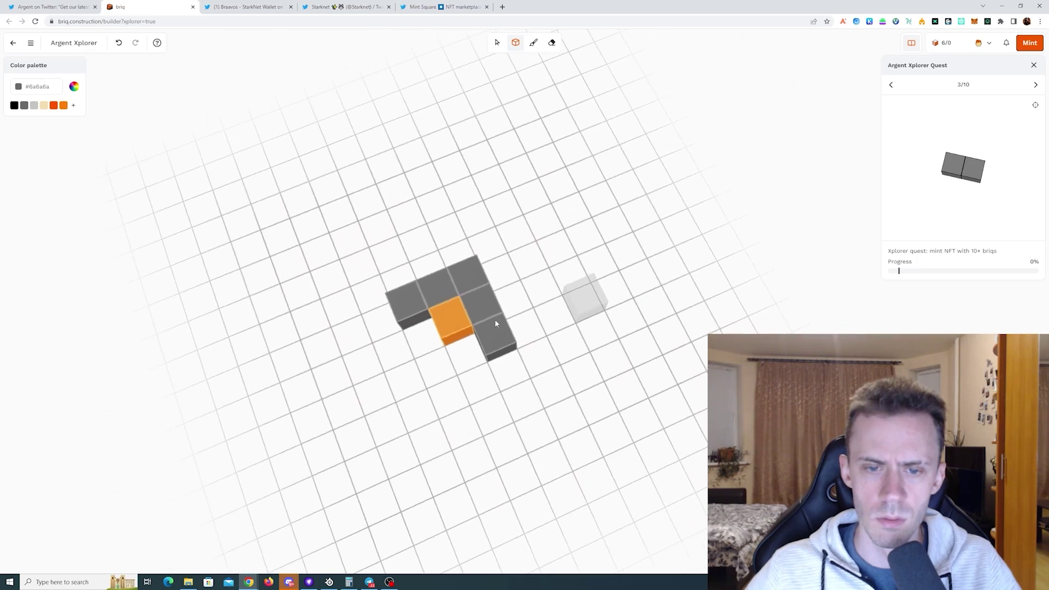
pyautogui.click(465, 349)
pyautogui.click(434, 355)
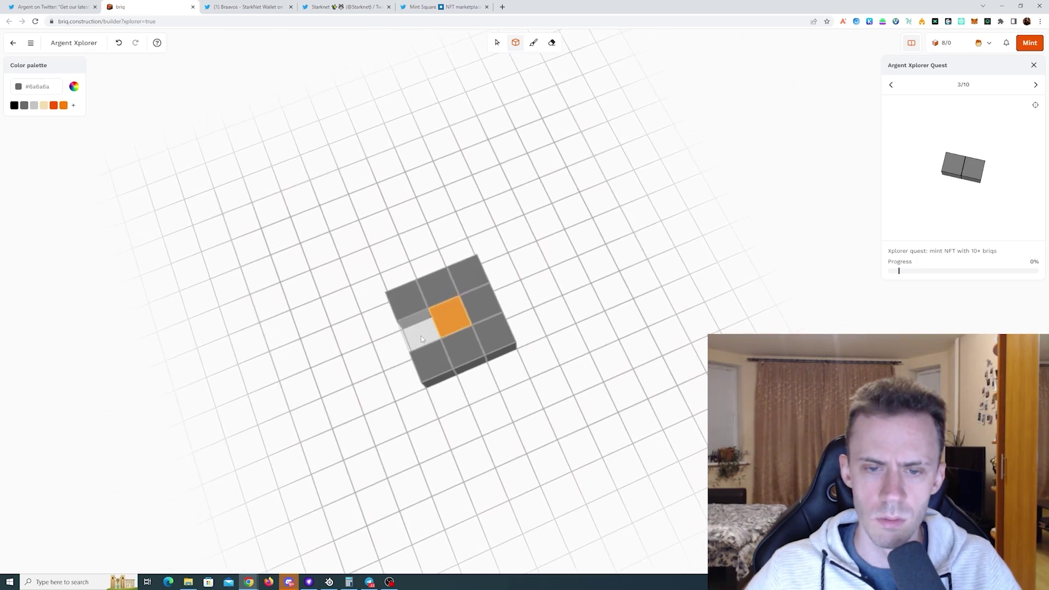
pyautogui.click(421, 336)
pyautogui.click(452, 316)
pyautogui.moveTo(572, 295); pyautogui.dragTo(236, 227)
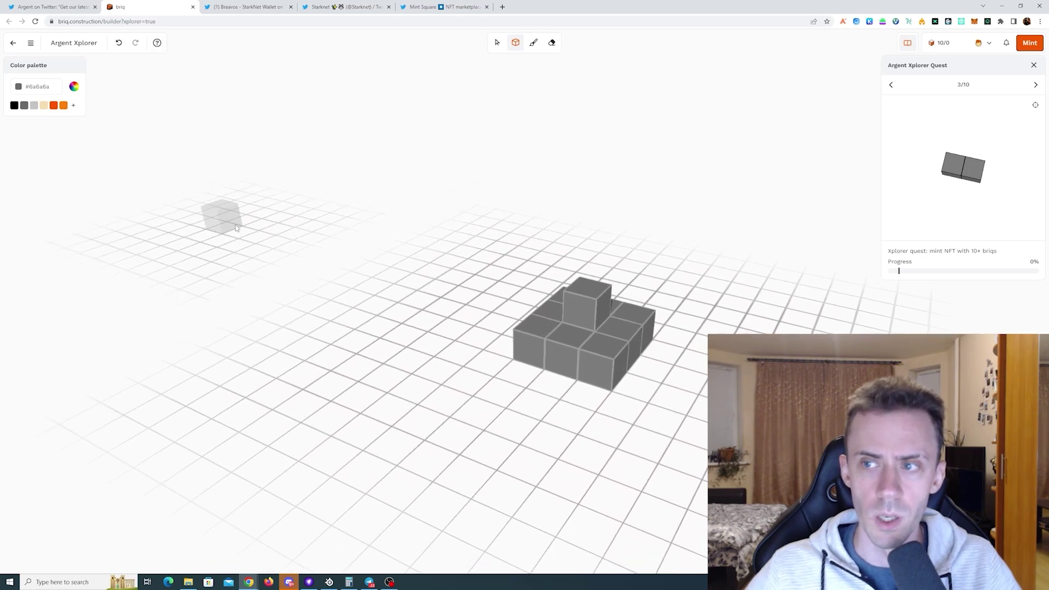
# Start minting and rename the set to 'Argent Pyramid'
pyautogui.click(1030, 43)
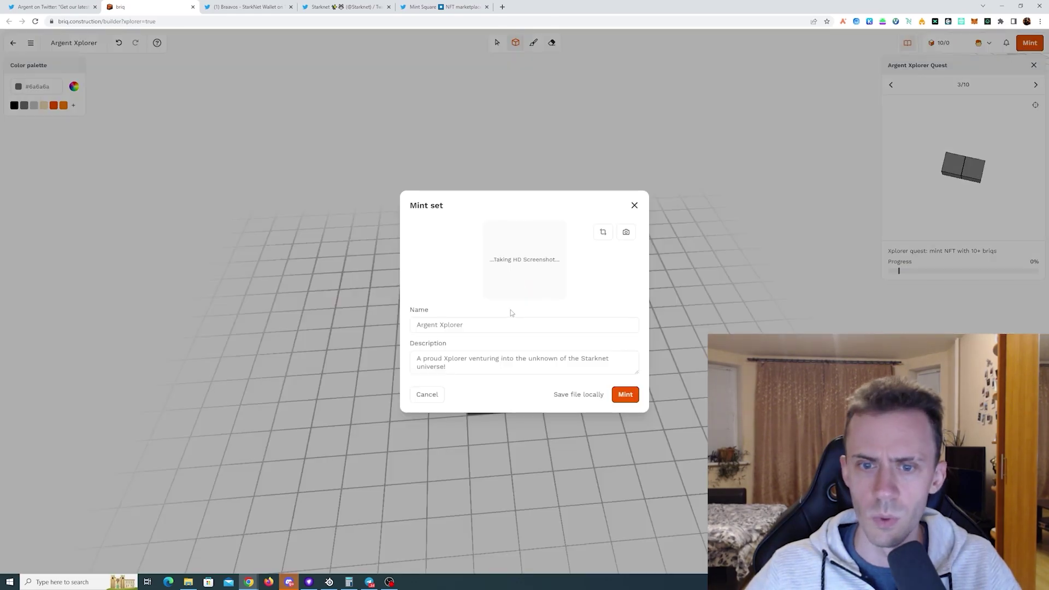
pyautogui.click(490, 366)
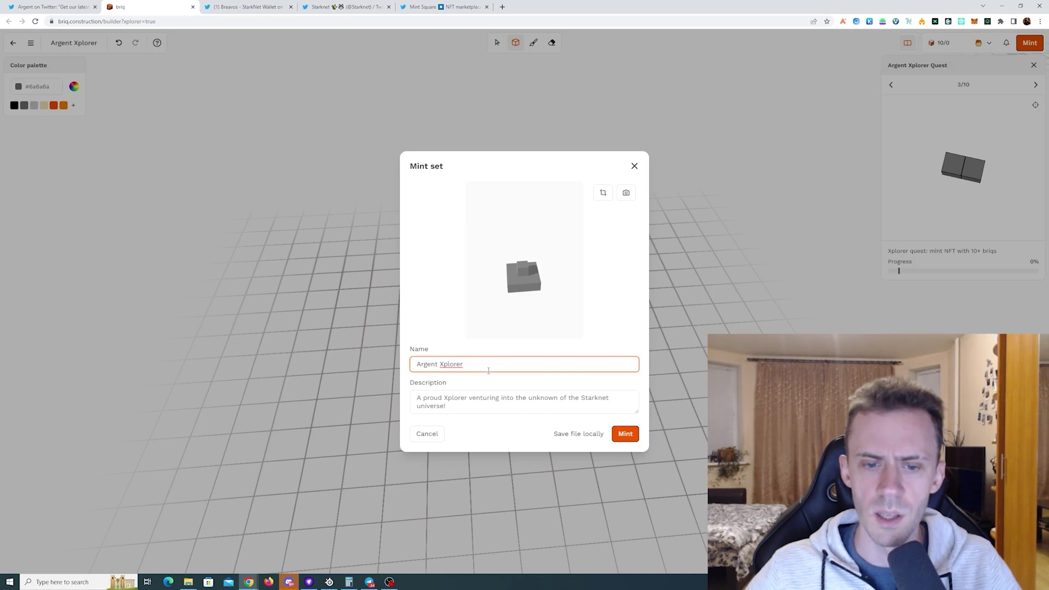
pyautogui.click(469, 408)
pyautogui.hotkey('shift', 'Tab')
pyautogui.write('Argent Pyramid')
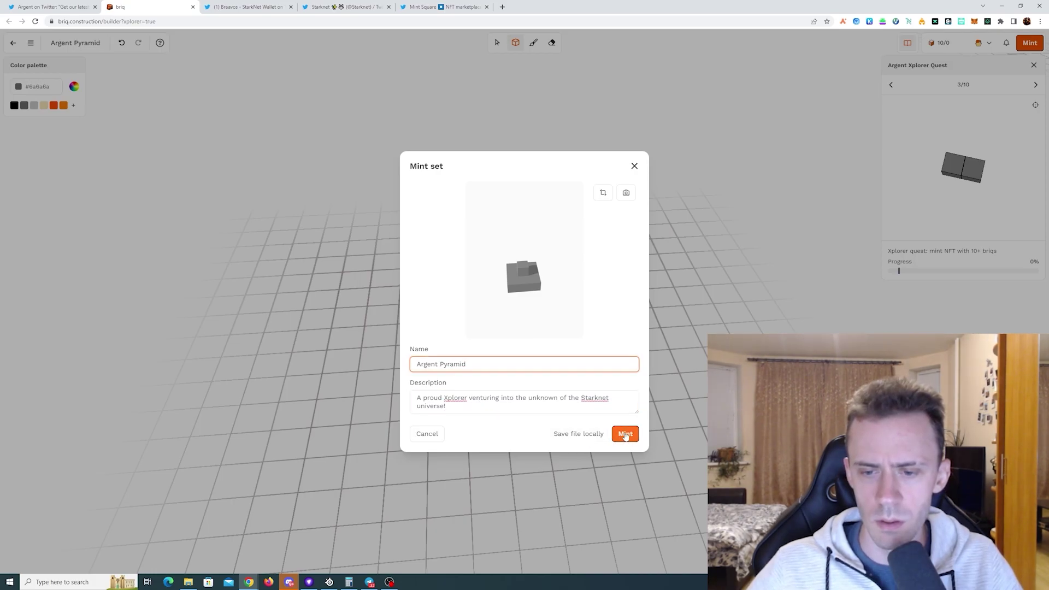
# Submit the set and accept both the briq terms of use and NFT sale terms
pyautogui.click(625, 435)
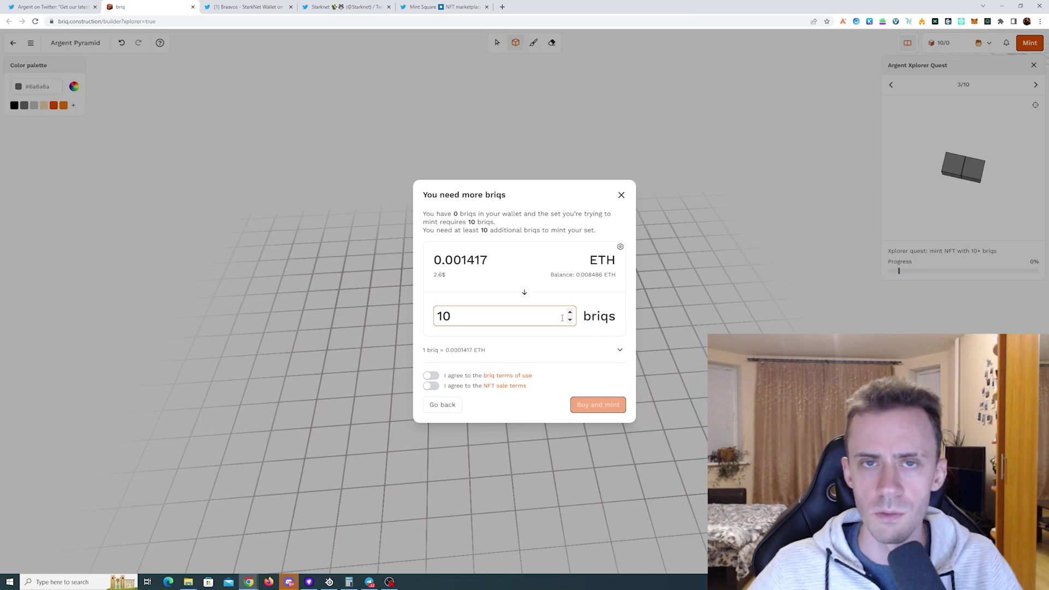
pyautogui.click(431, 376)
pyautogui.click(431, 386)
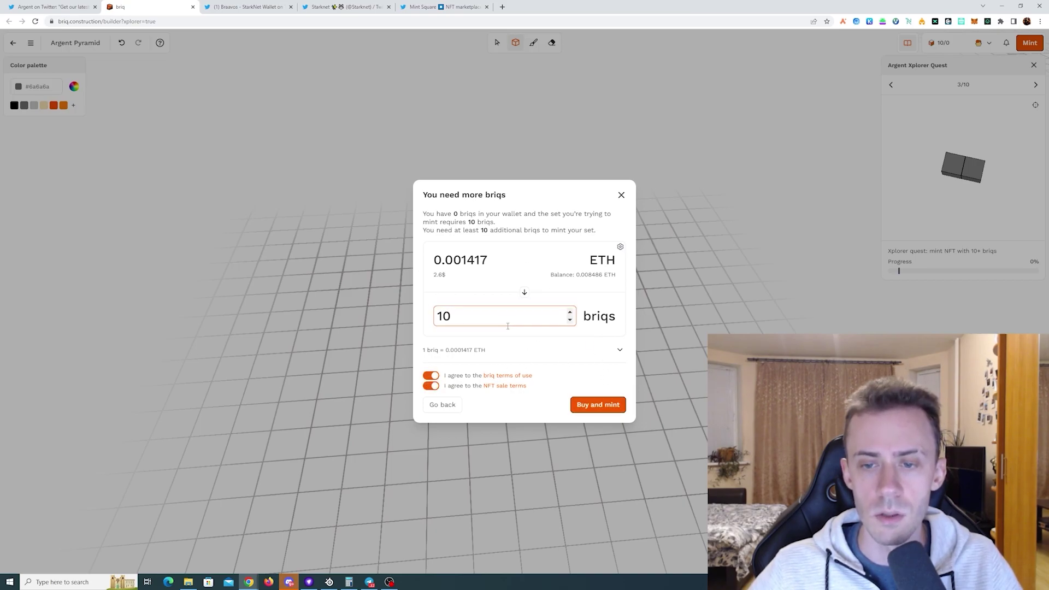
# Buy 10 briqs for 0.001417 ETH and confirm the mint transaction in Argent X
pyautogui.click(593, 407)
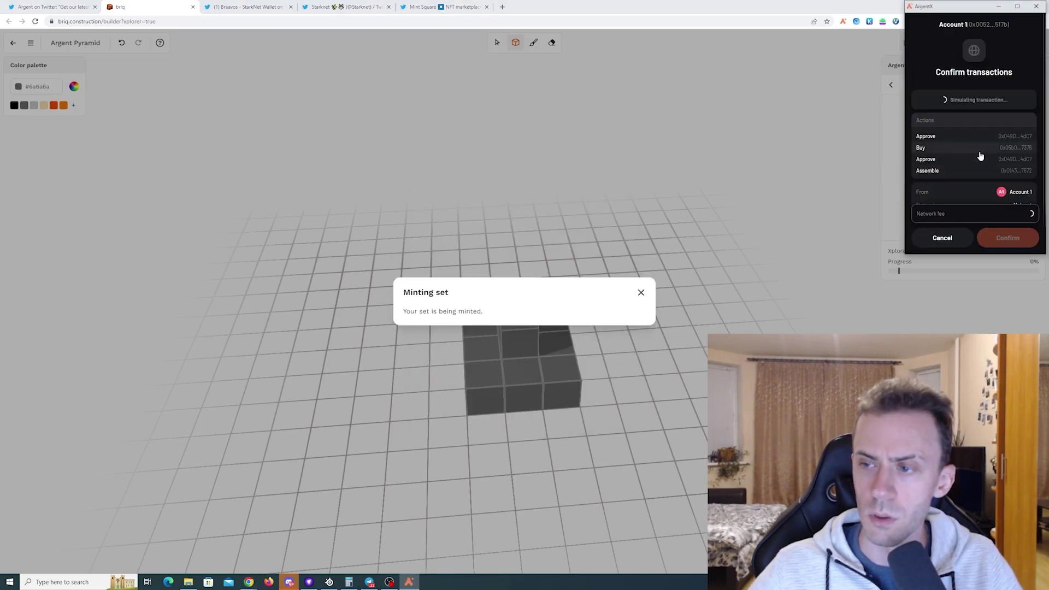
pyautogui.scroll(-3, 981, 136)
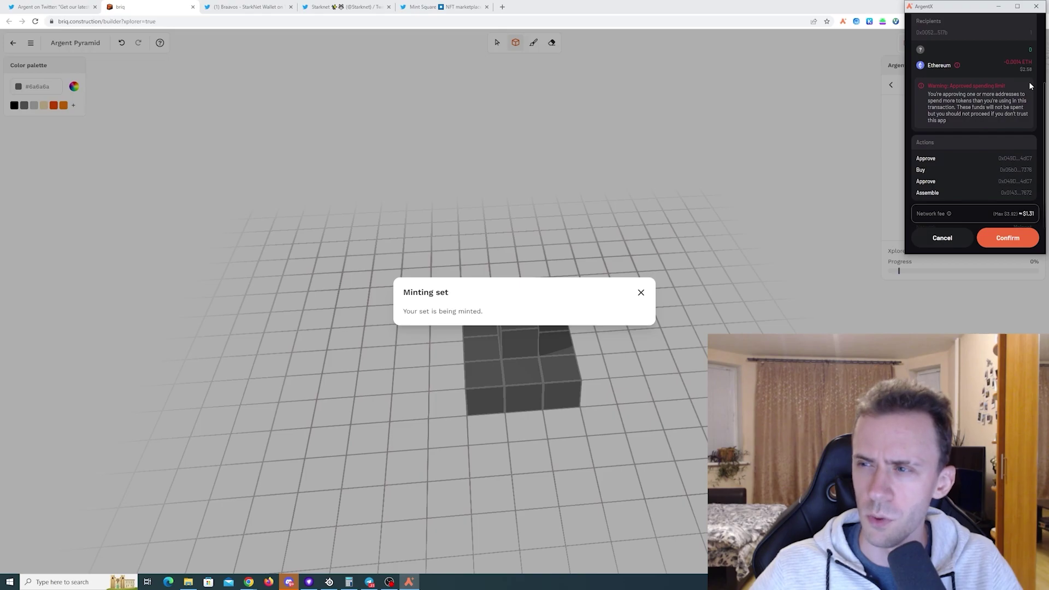
pyautogui.scroll(-1, 1022, 87)
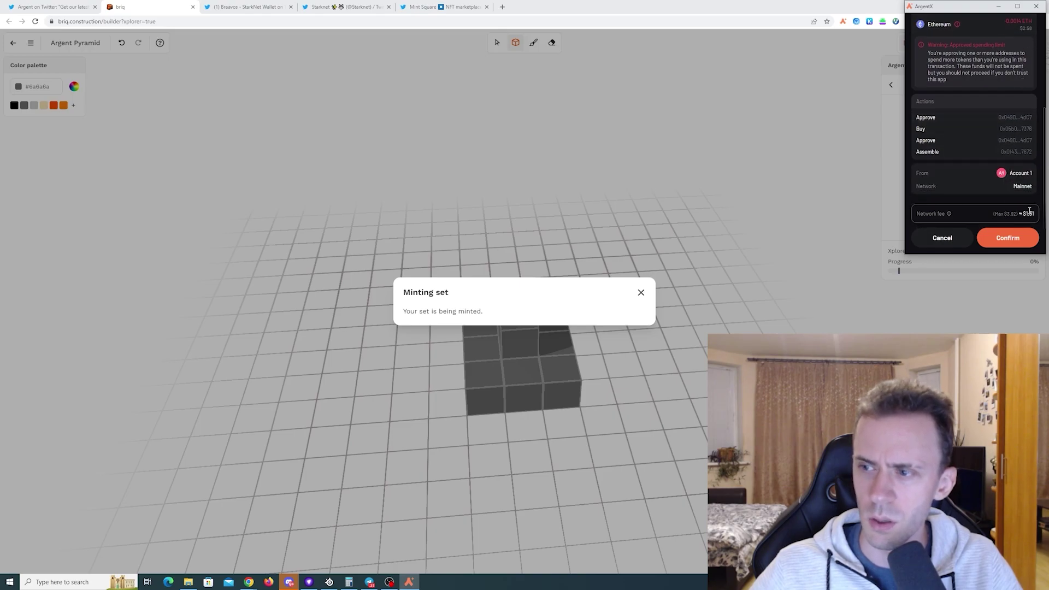
pyautogui.click(1011, 239)
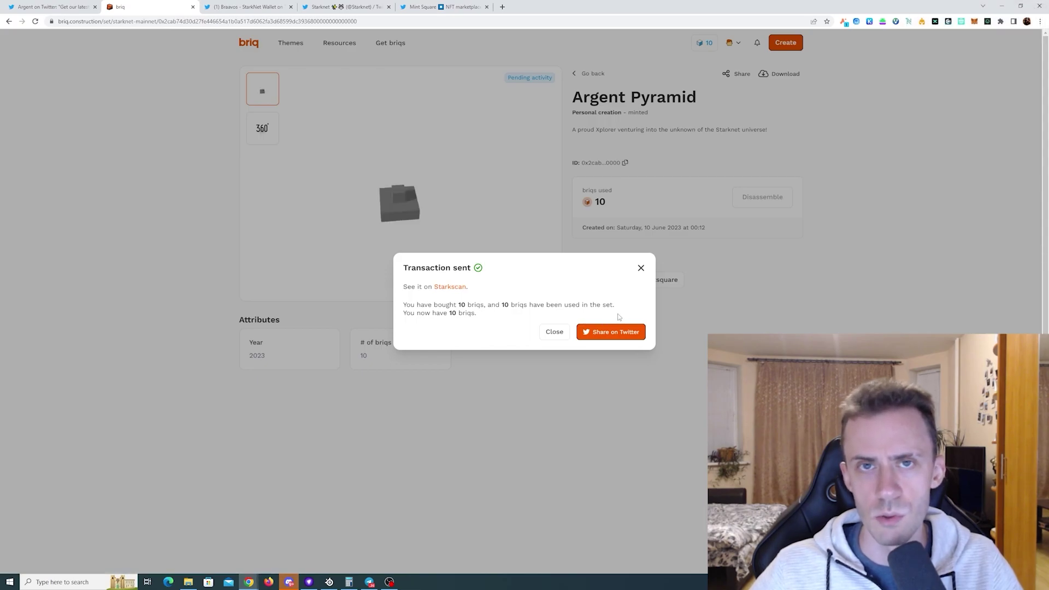
# Dismiss the transaction notice and open the Starknet Journey site from the Braavos thread
pyautogui.click(554, 332)
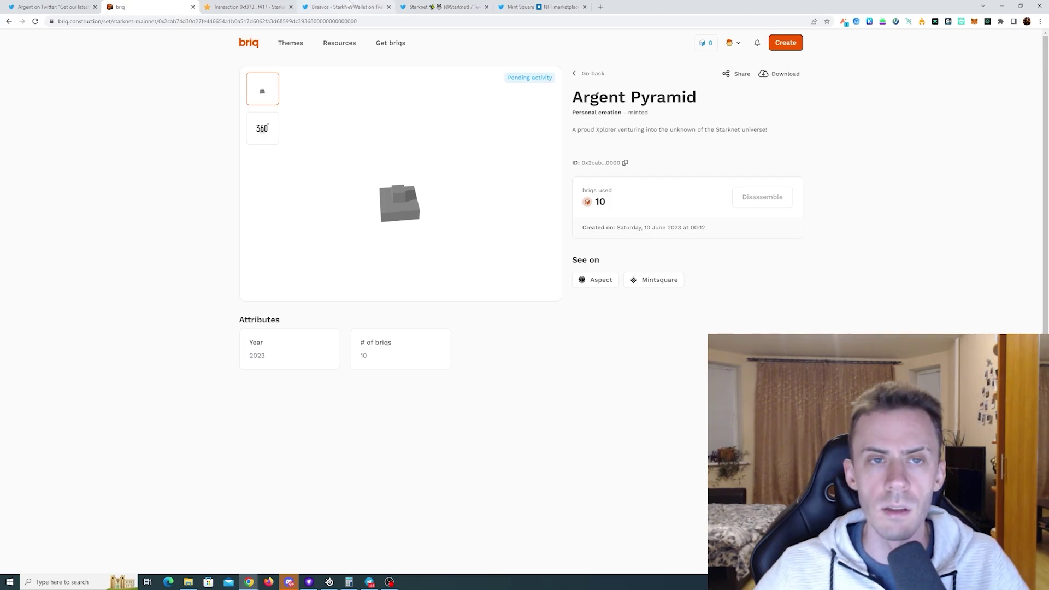
pyautogui.click(349, 5)
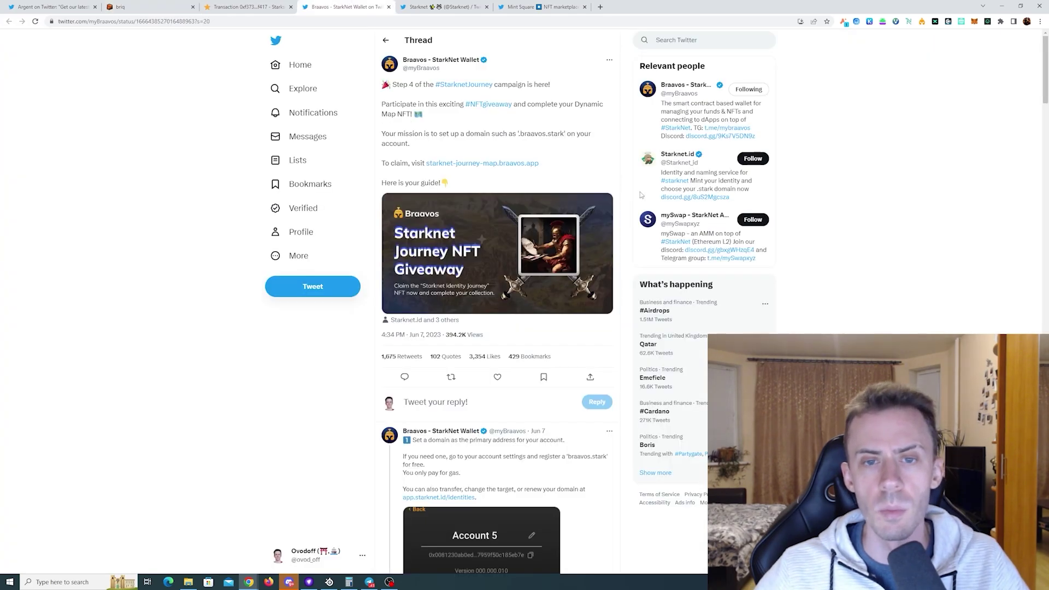
pyautogui.click(510, 163)
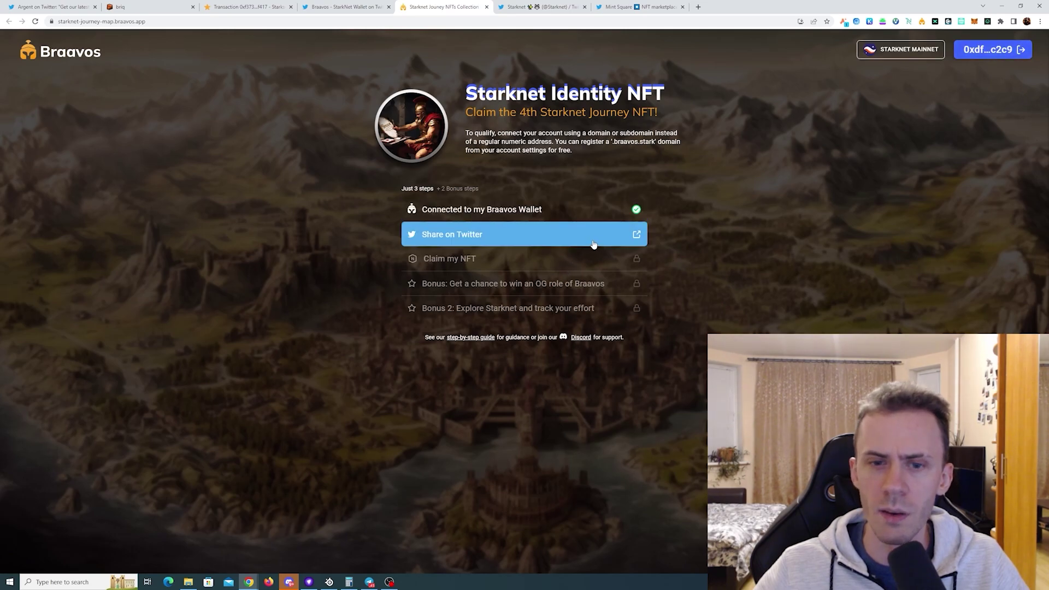
# Post the prefilled campaign tweet and return to the Starknet Journey claim page
pyautogui.click(511, 236)
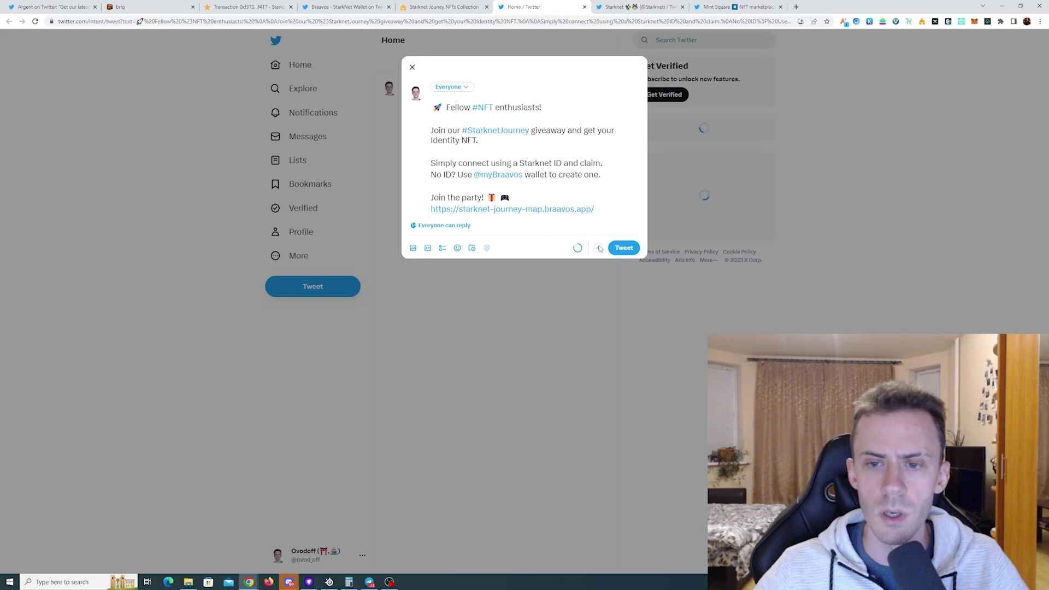
pyautogui.click(624, 247)
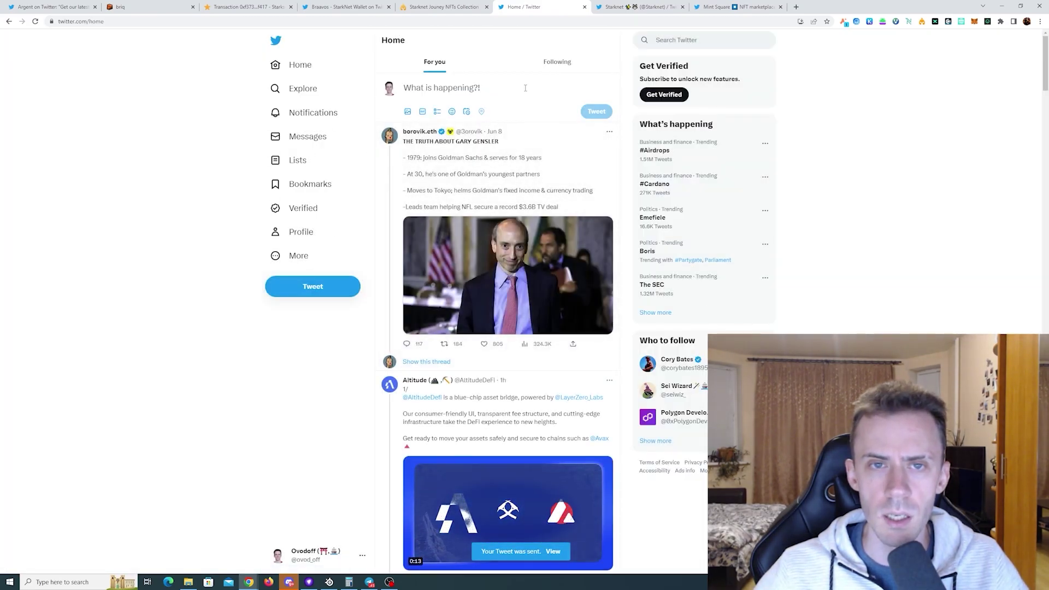
pyautogui.click(443, 7)
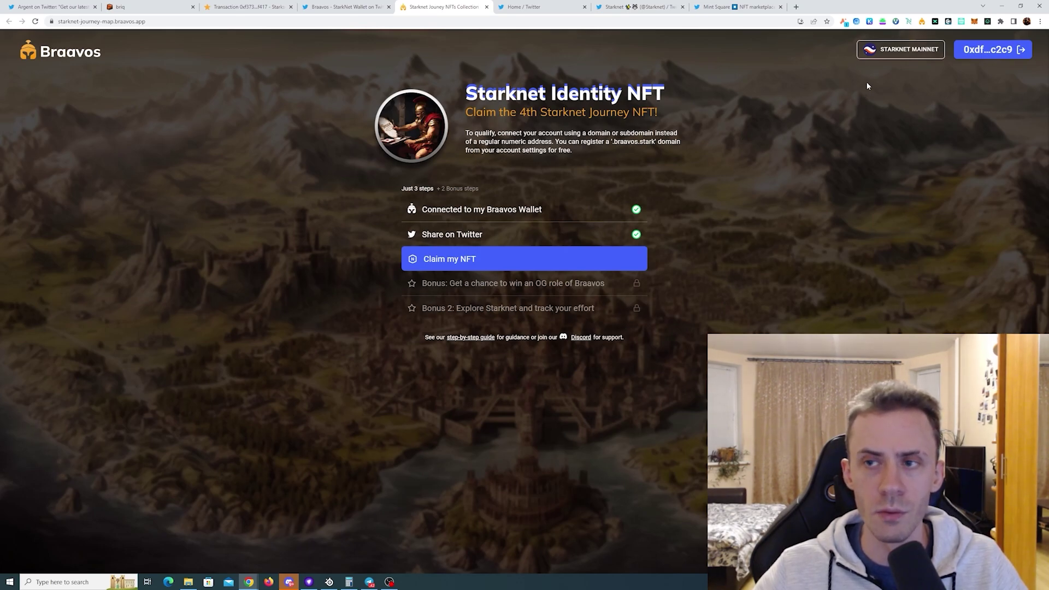
# Open the Braavos wallet extension to view the account balance and assets
pyautogui.click(922, 22)
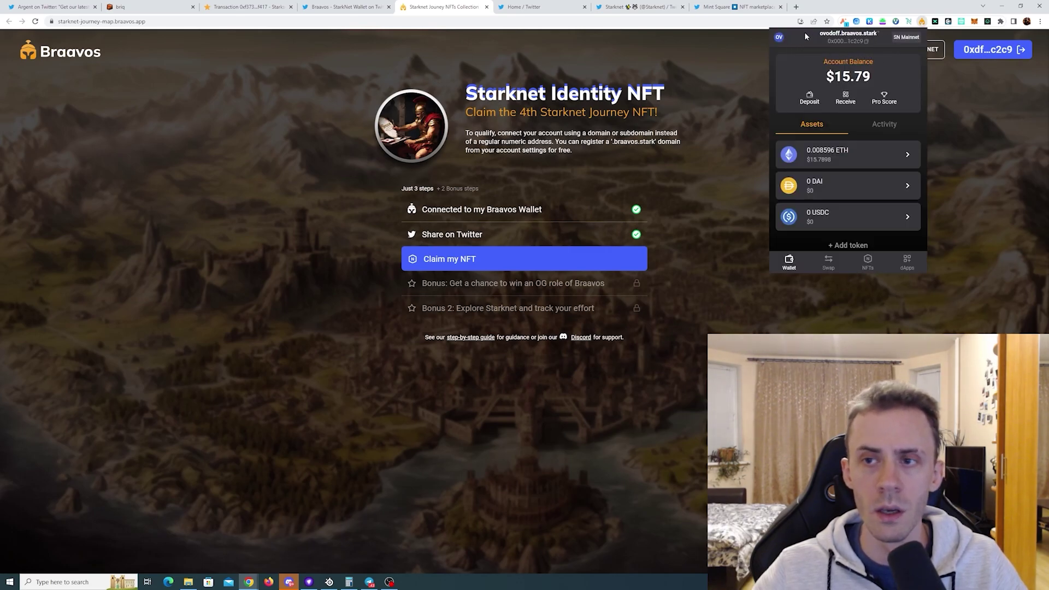
# Check in account settings that the braavos.stark subdomain is already registered, then close the wallet
pyautogui.click(780, 37)
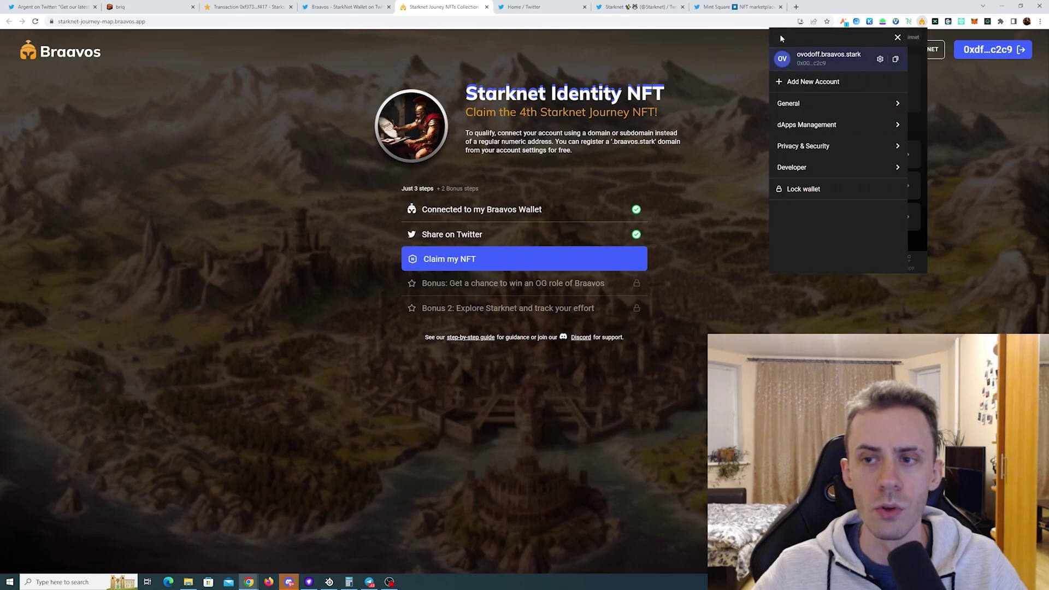
pyautogui.click(881, 59)
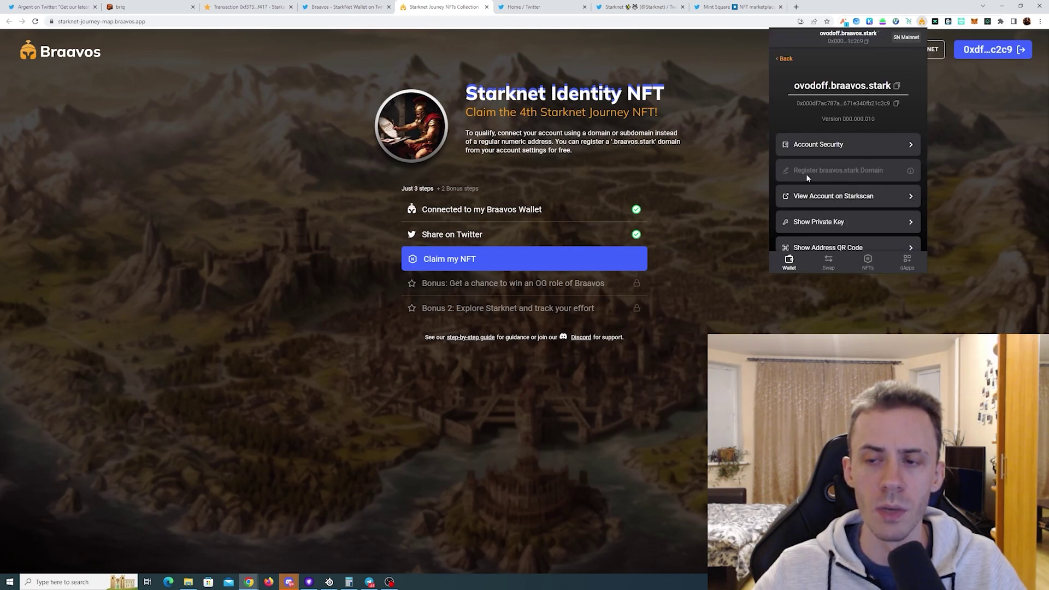
pyautogui.click(884, 171)
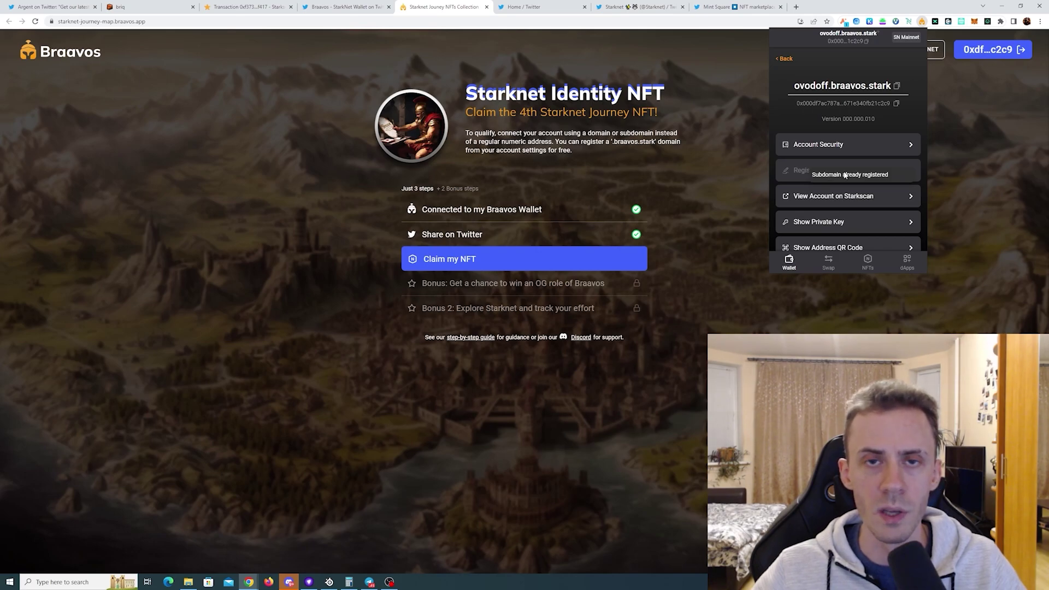
pyautogui.press('Escape')
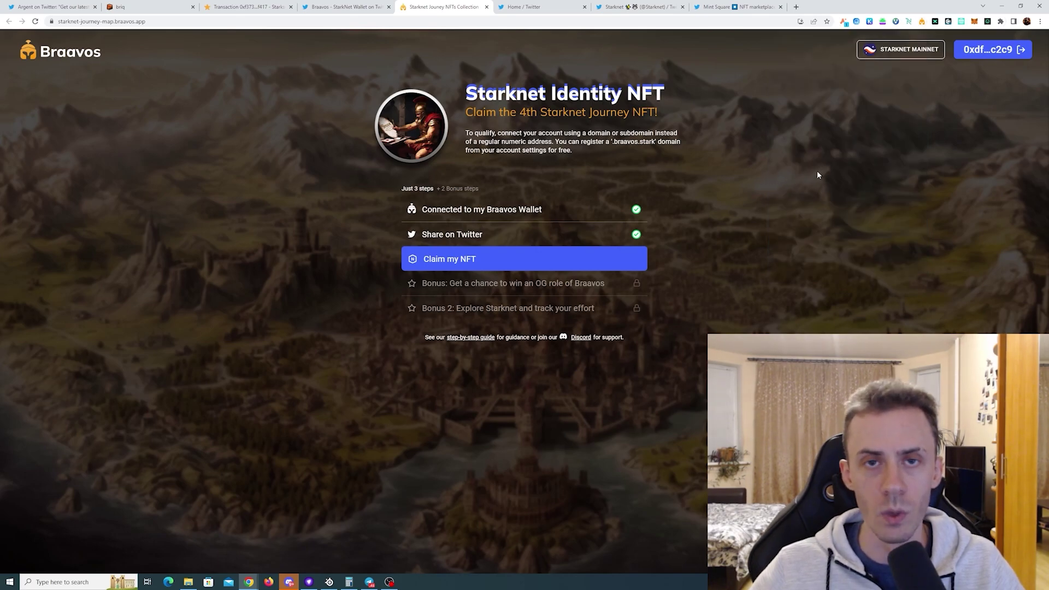
# Claim the Starknet Identity NFT, sign its mint transaction in Braavos, then view Mint Square's Twitter profile
pyautogui.click(493, 265)
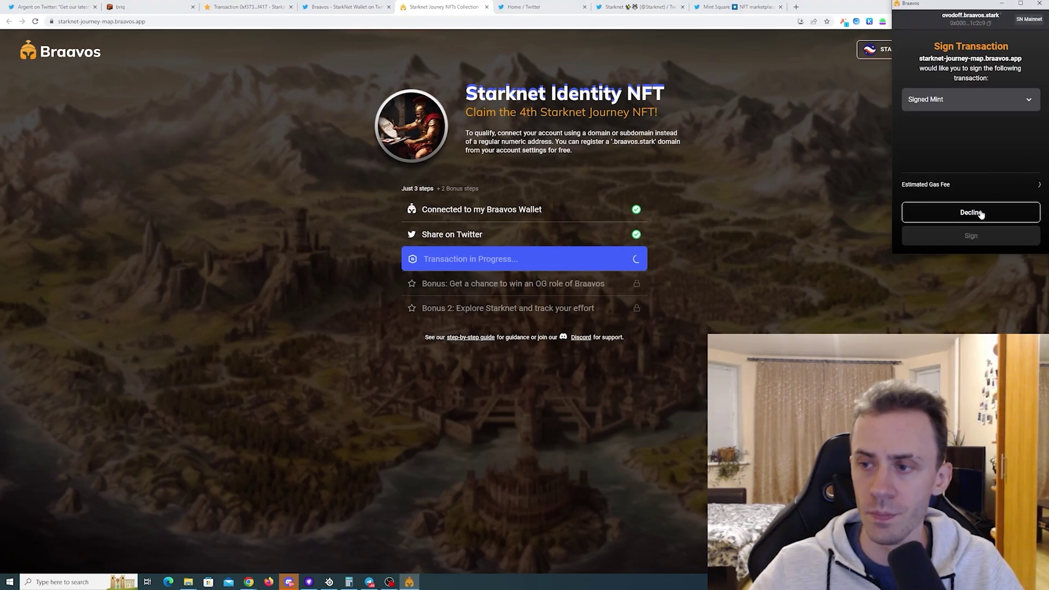
pyautogui.click(963, 236)
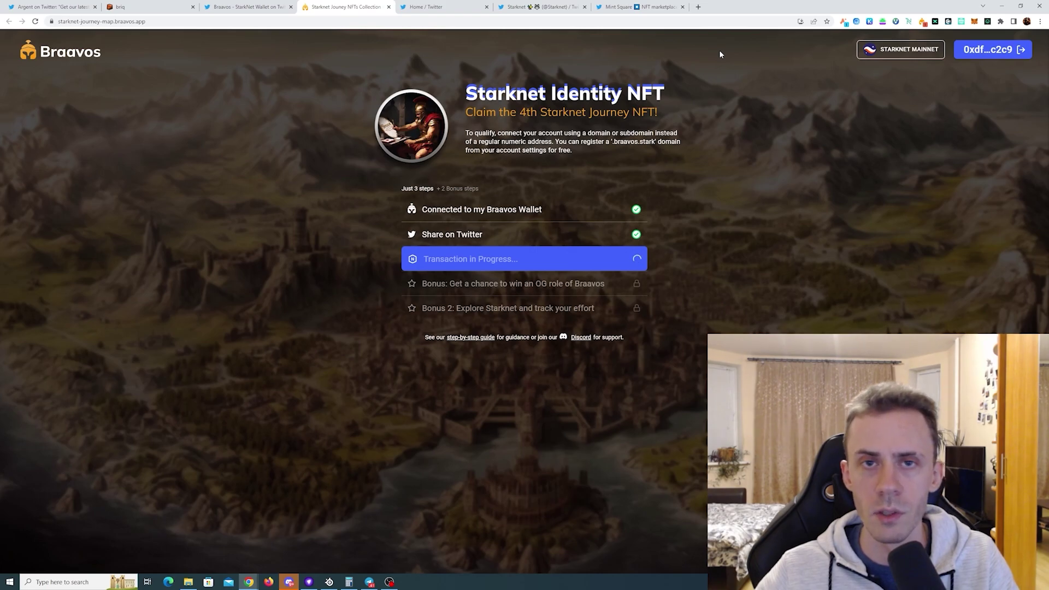
pyautogui.hotkey('ctrl', '9')
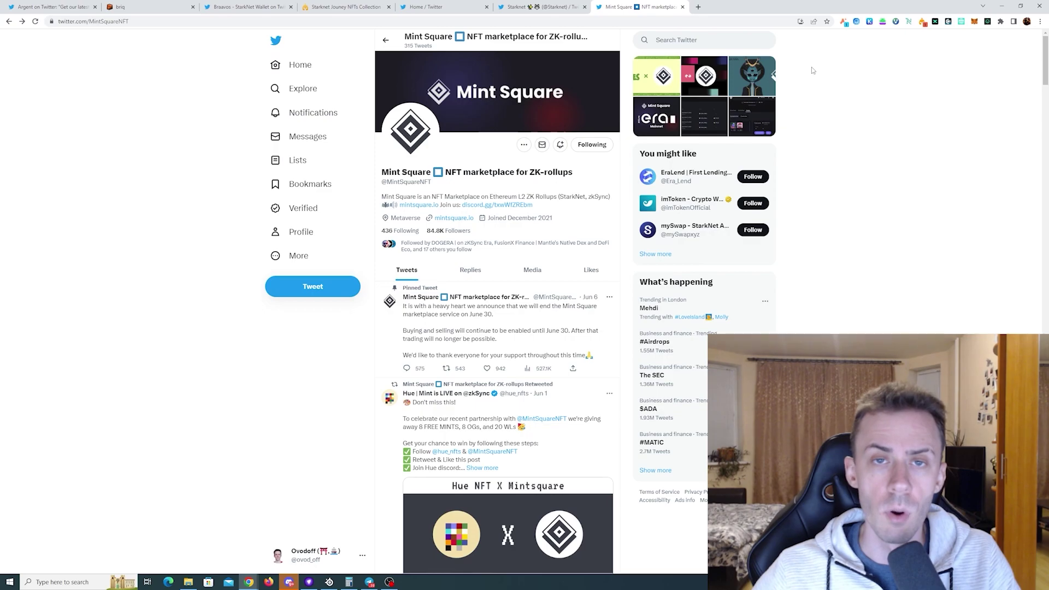
# Scroll through Mint Square's Twitter profile, then move on to the official Starknet profile
pyautogui.scroll(-1, 812, 70)
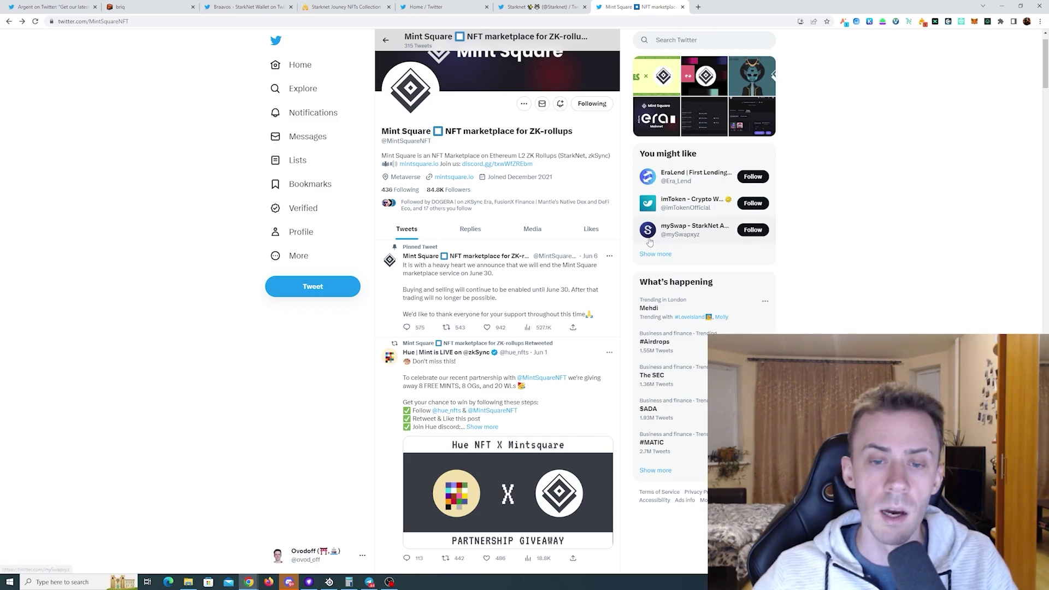
pyautogui.hotkey('ctrl', 'shift', 'Tab')
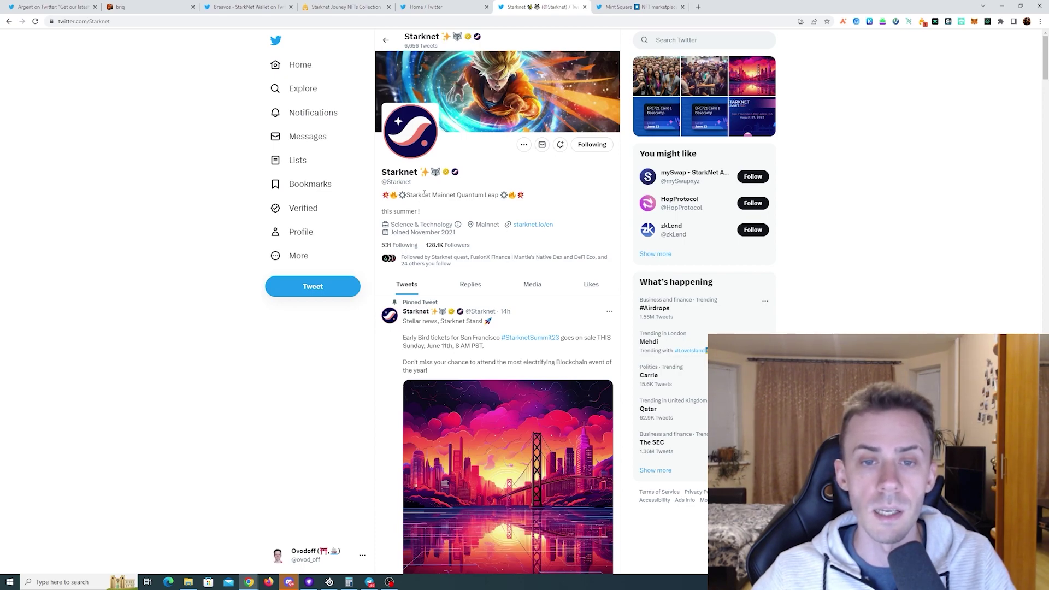
# Highlight the words 'summer !' in the Starknet Twitter bio, then clear the selection
pyautogui.moveTo(421, 211); pyautogui.dragTo(388, 211)
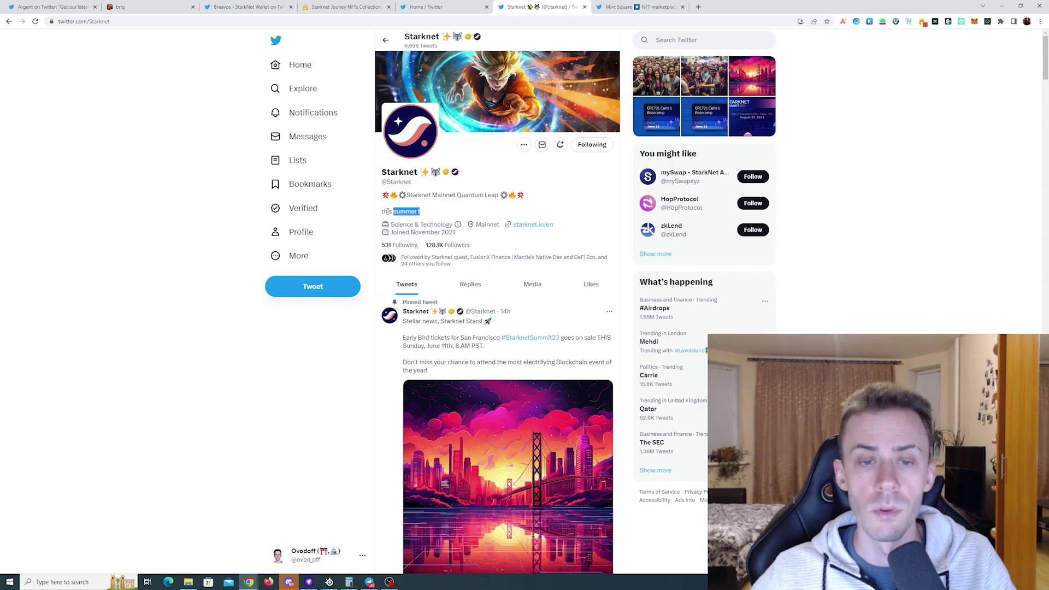
pyautogui.click(455, 213)
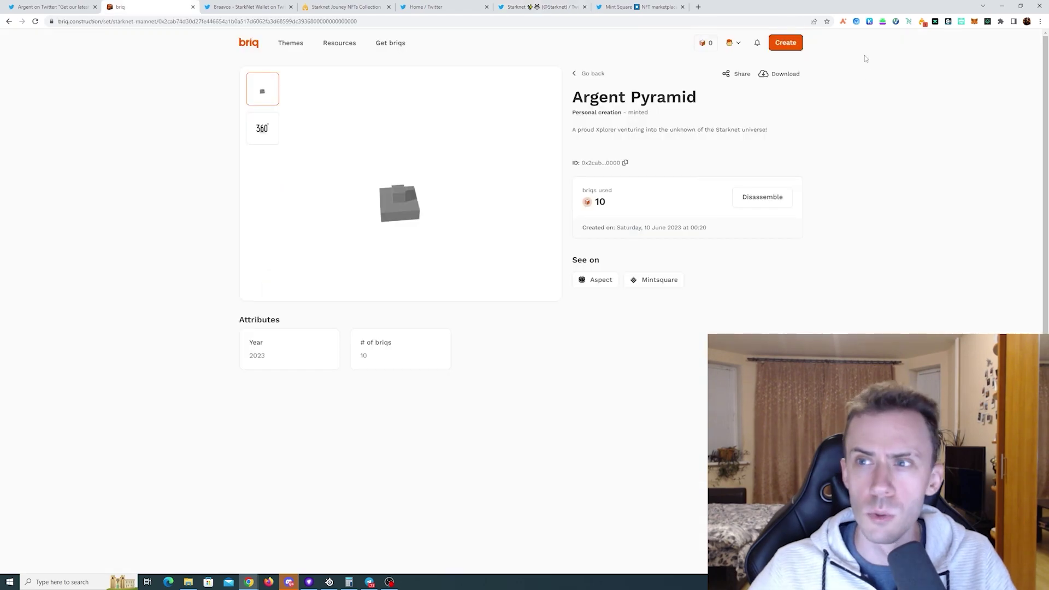
pyautogui.click(843, 22)
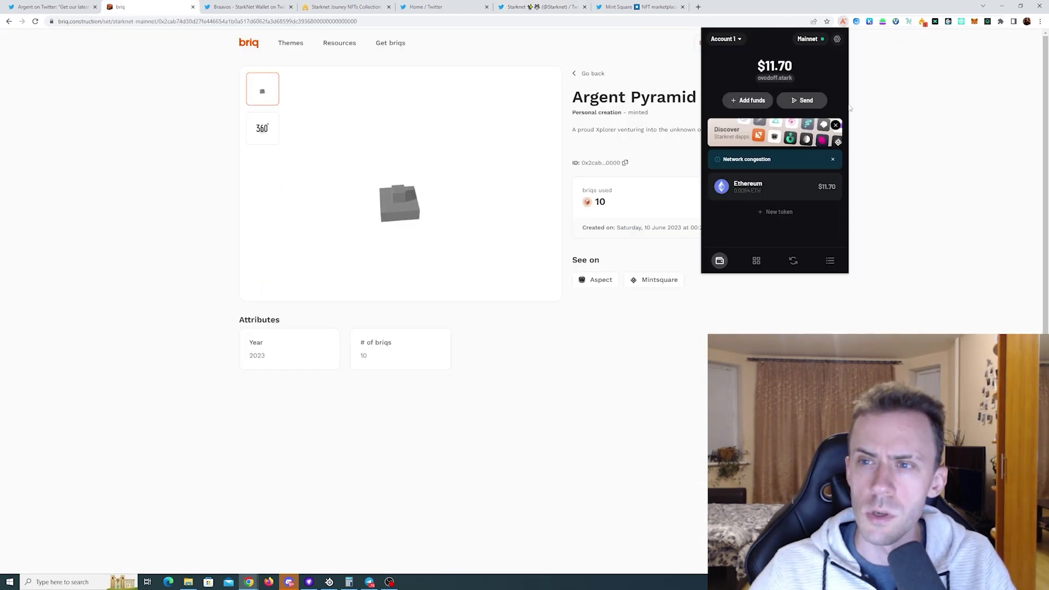
pyautogui.click(756, 262)
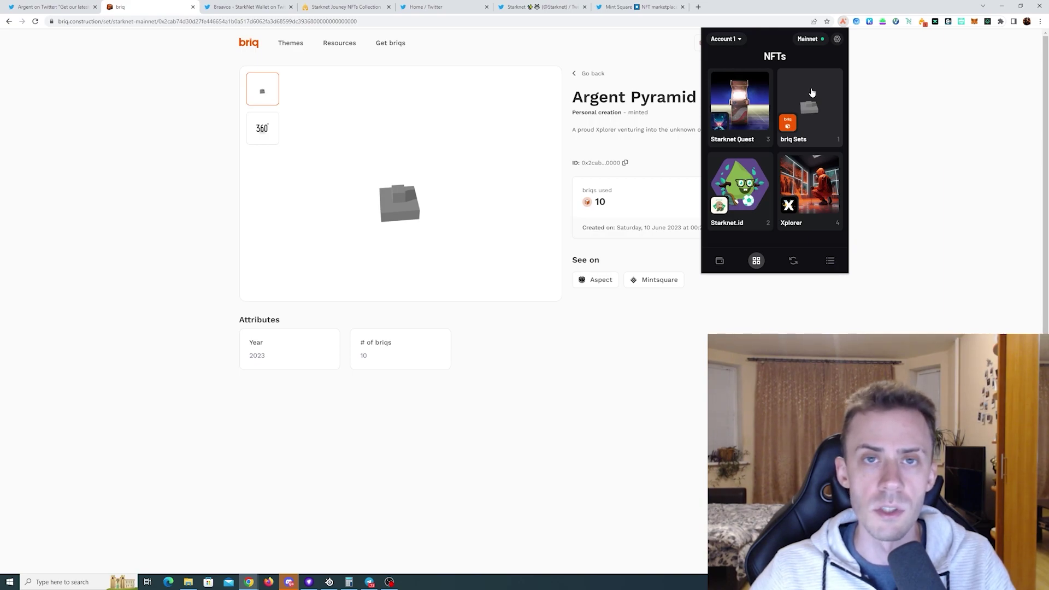
pyautogui.click(880, 112)
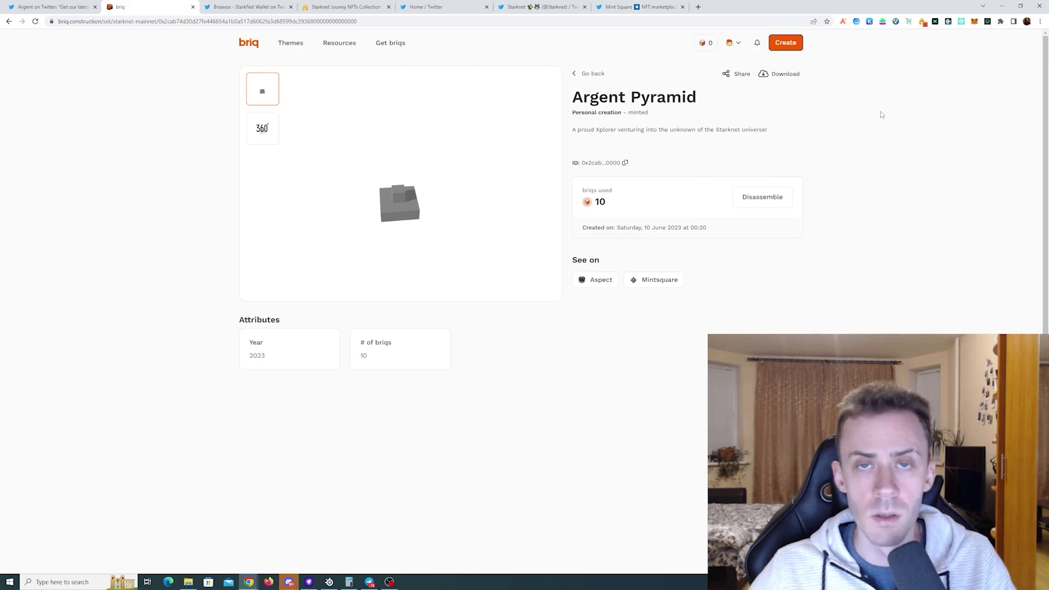